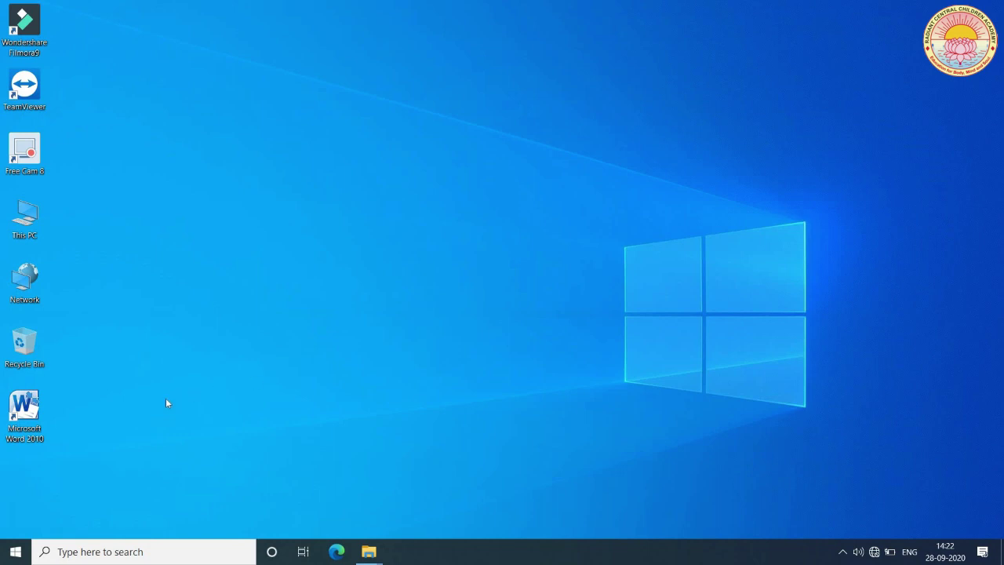
- Launch Word 2010 from the desktop shortcut with a blank Document1 and maximize its window
double_click(25, 406)
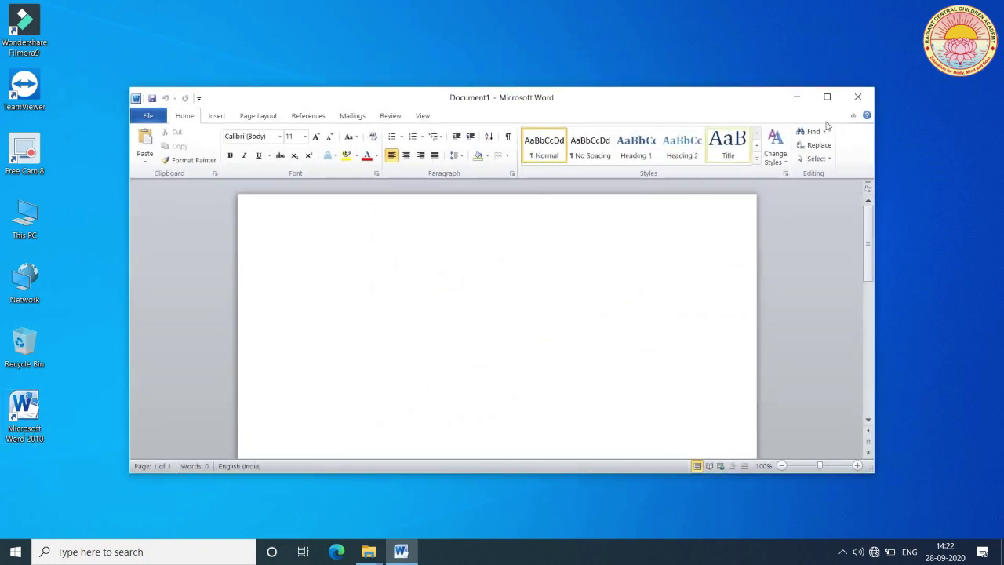
left_click(828, 97)
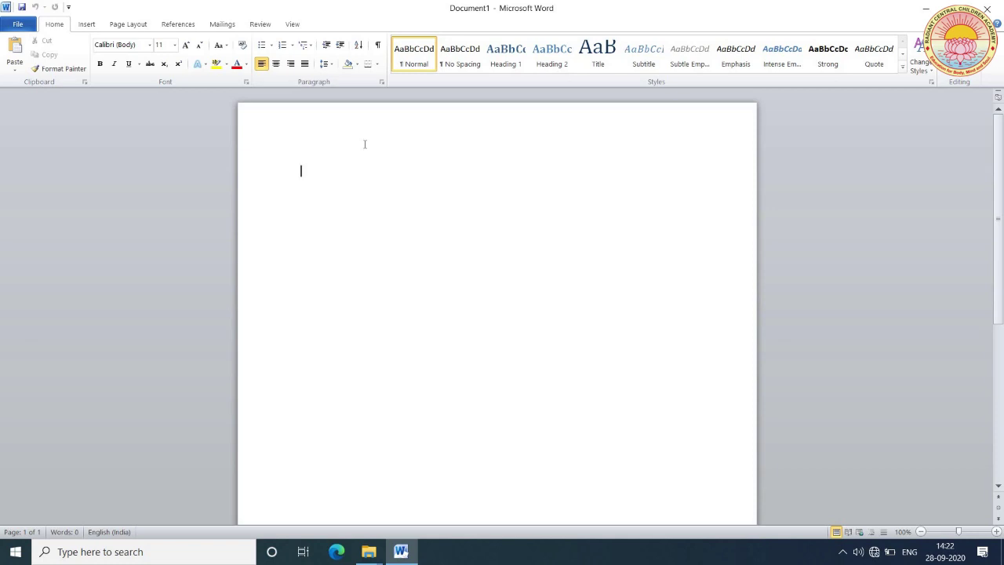
- Type the labels 'Name -', 'Class -' and 'Section -' on separate lines
type("Nam")
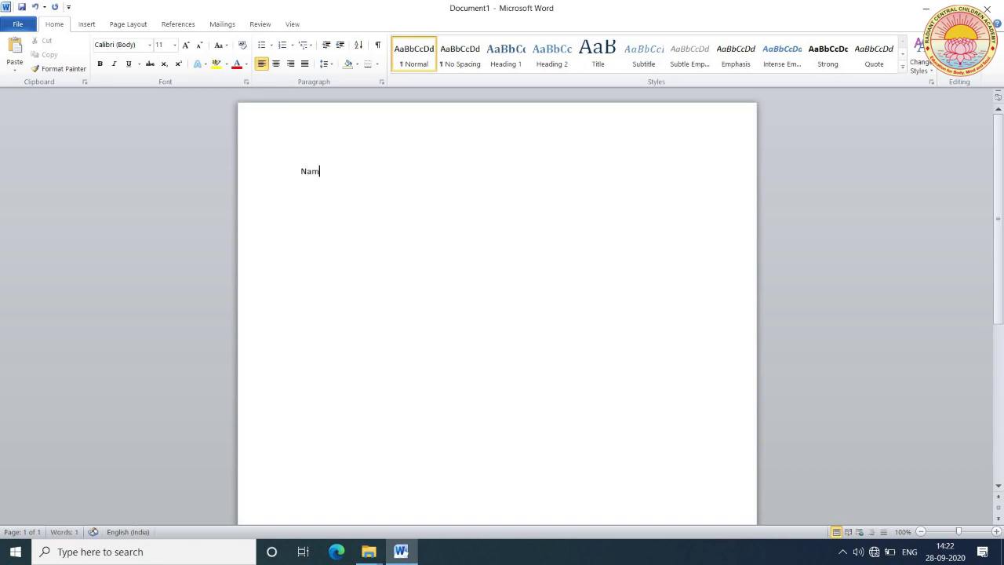
type("e -")
key("Return")
type("Class -")
key("Return")
type("Sec")
type("tion")
type(" -")
key("Return")
- Add 'Fathers name -', 'Mothers name -', 'Adress -' and 'contact Number -' on following lines
type("Fathers name -")
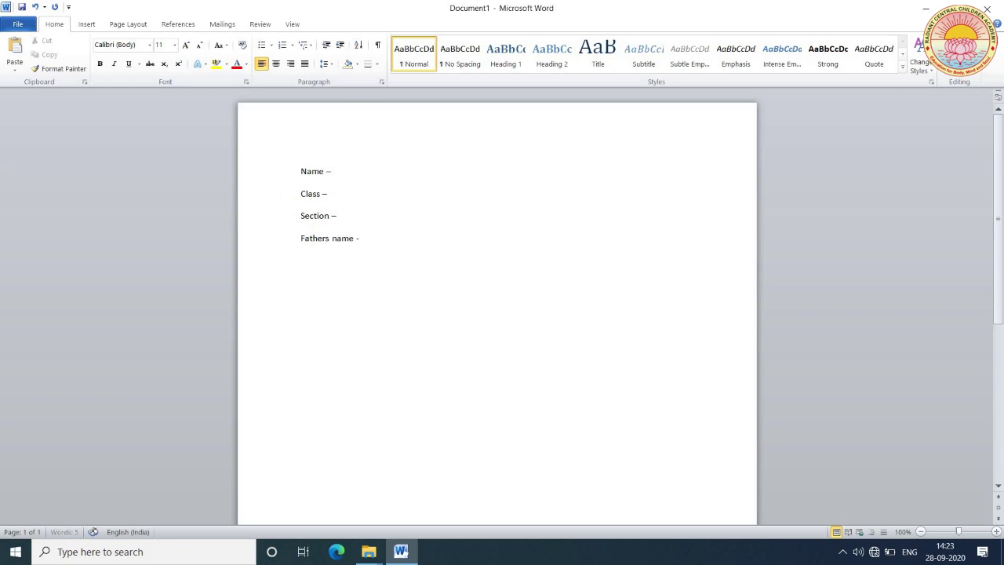
key("Return")
type("Mo")
type("thers name")
type(" -")
key("Return")
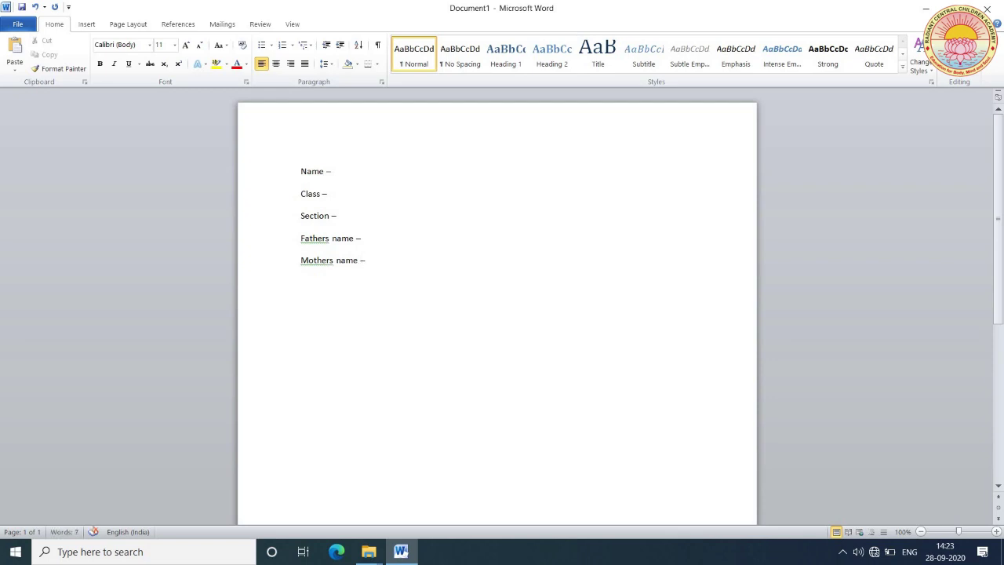
type("Adress -")
key("Return")
type("contact Numbe")
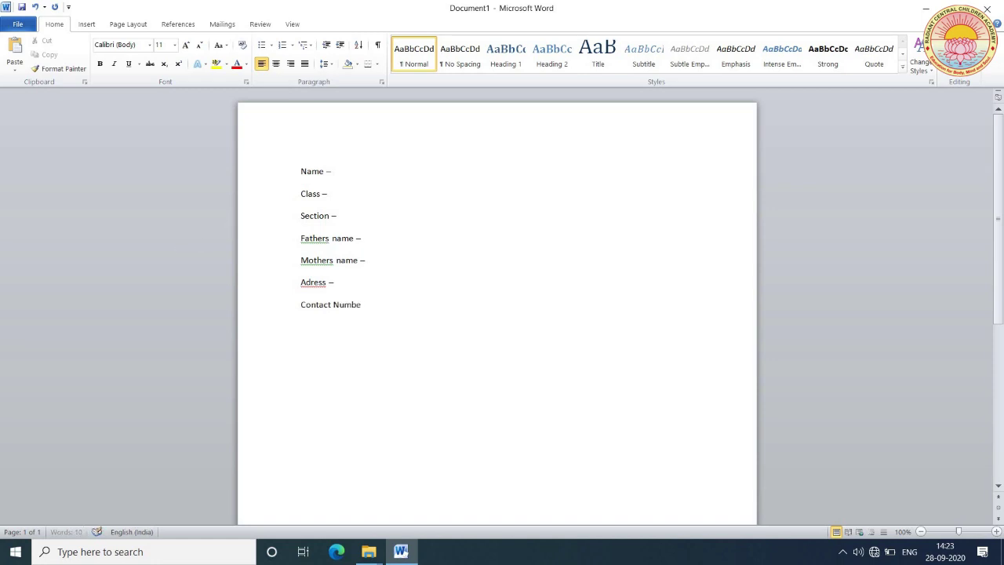
type("r -")
- Bring up the Save As dialog from the File tab, proposing 'Name' as file name
left_click(17, 26)
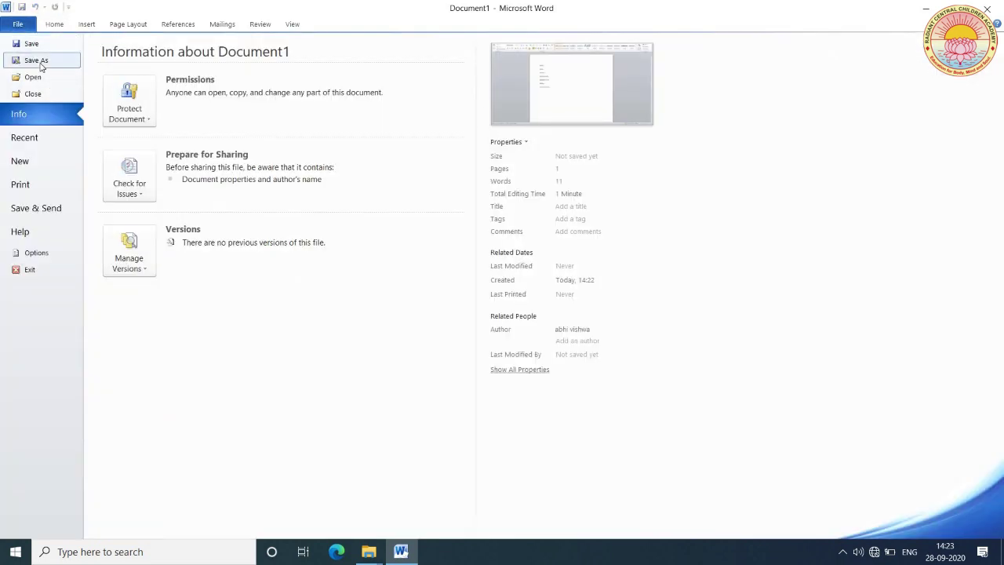
key("Escape")
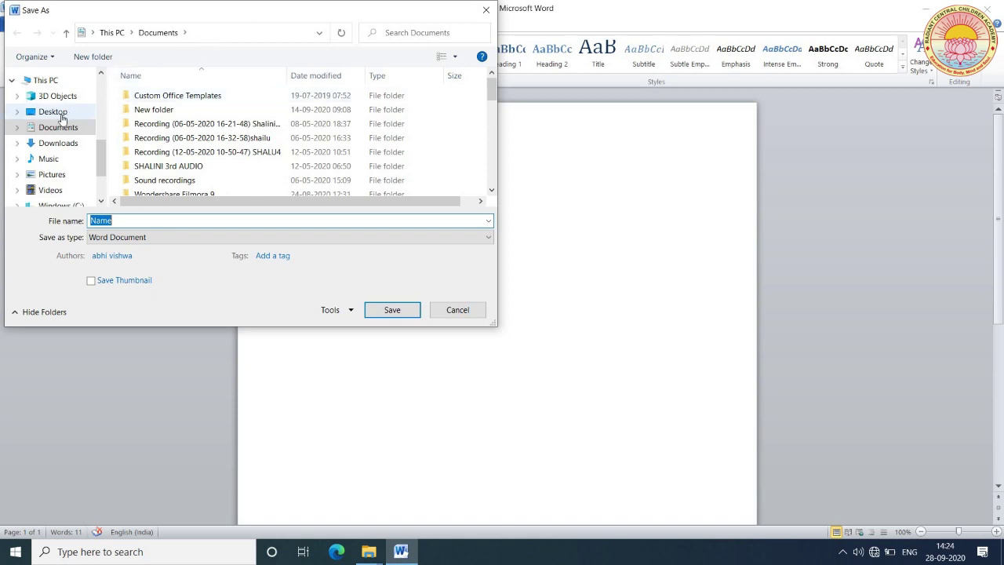
- Save the document to the Desktop, replacing the suggested 'Name' with the student's name as file name
left_click(62, 116)
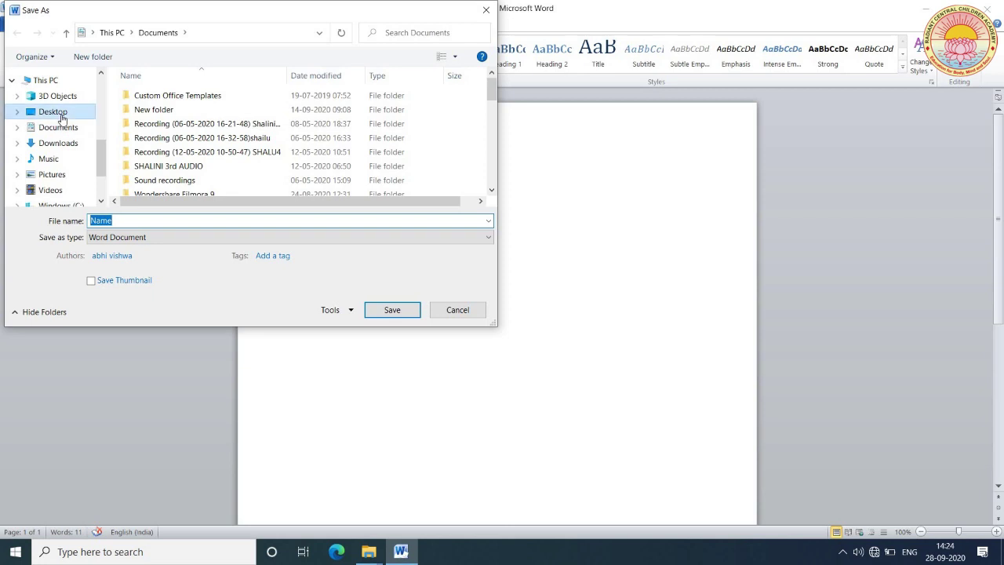
double_click(116, 222)
key("BackSpace")
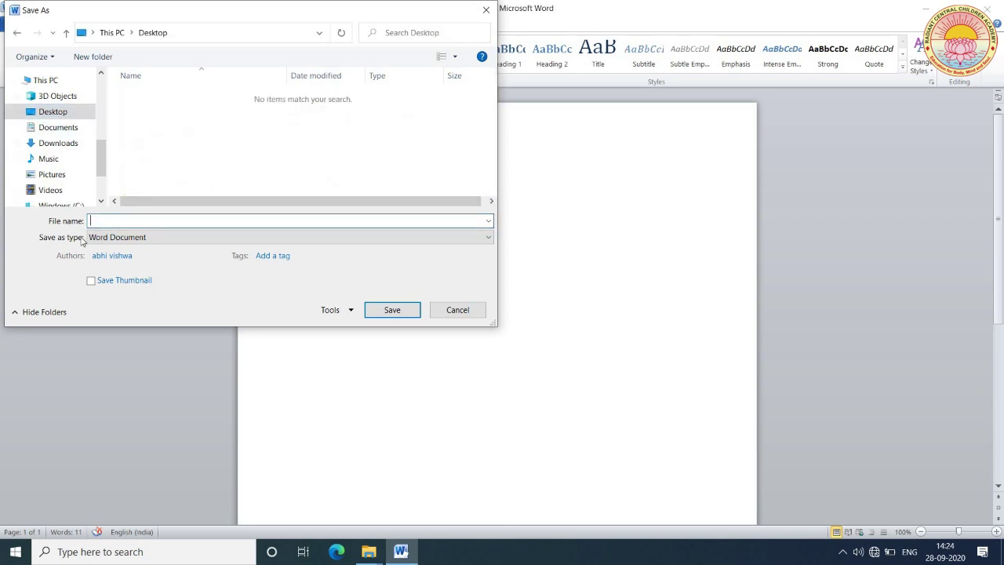
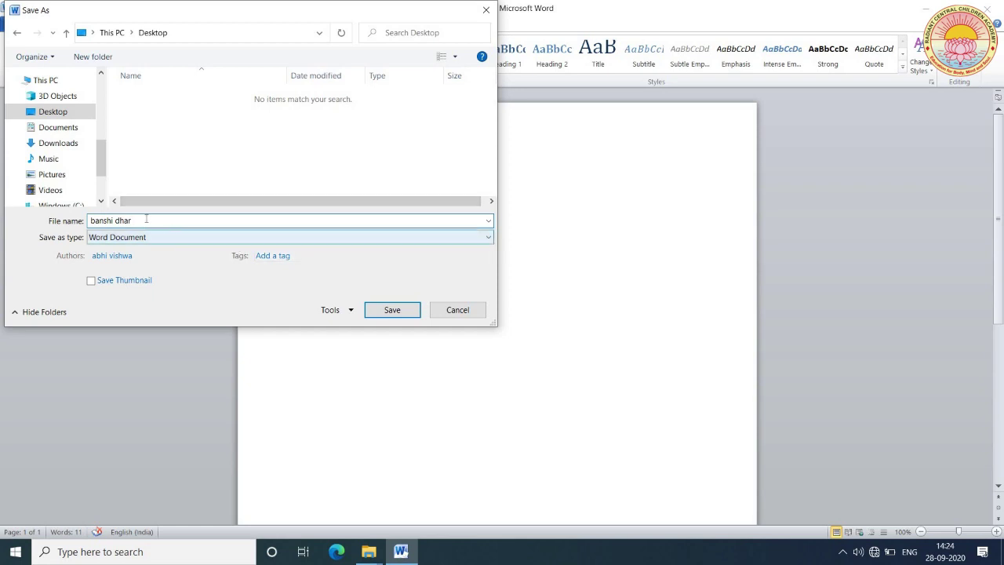
left_click(395, 313)
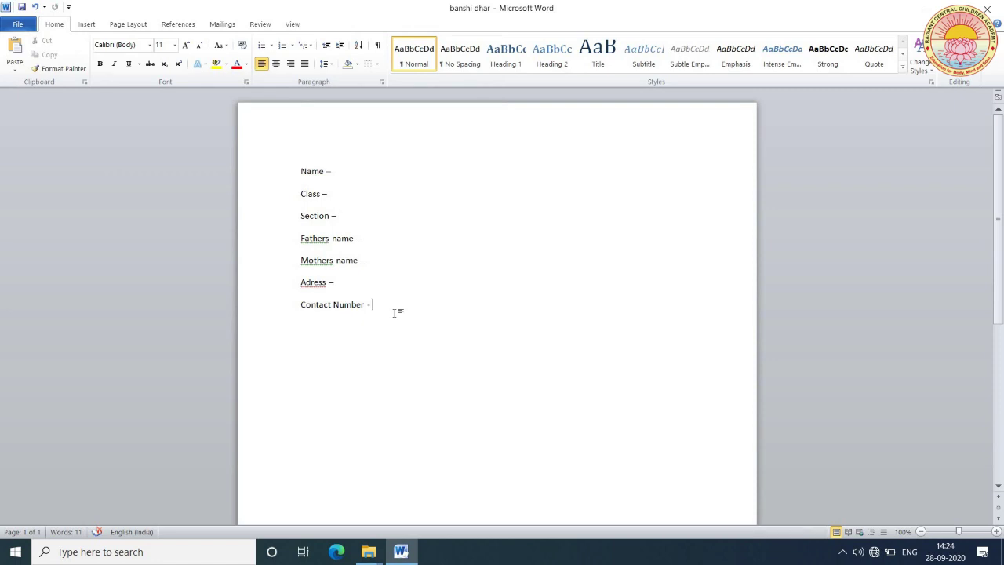
- Close the Word window to return to the desktop
left_click(992, 13)
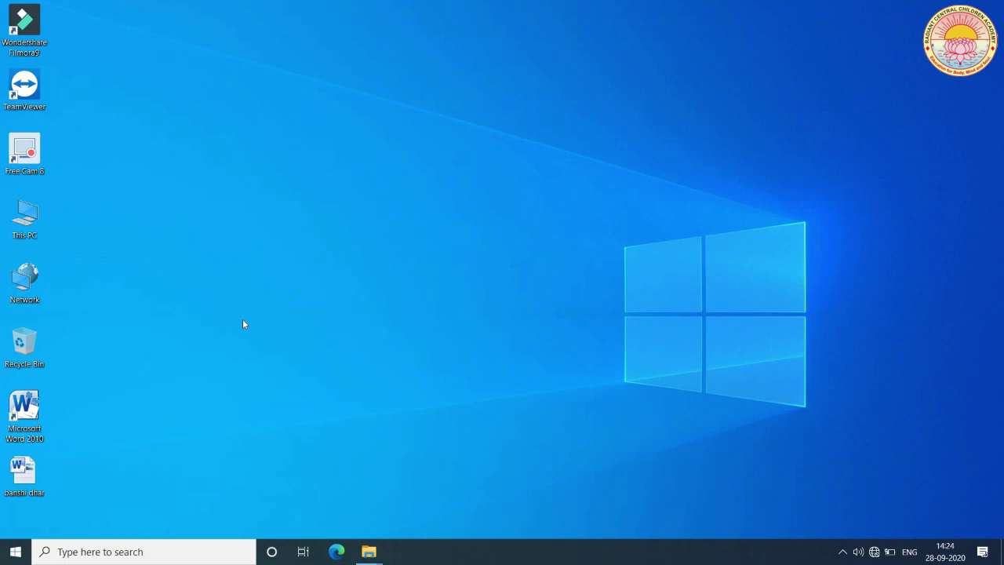
- Open the saved document from its desktop icon and maximize the Word window to check the seven labels
double_click(25, 474)
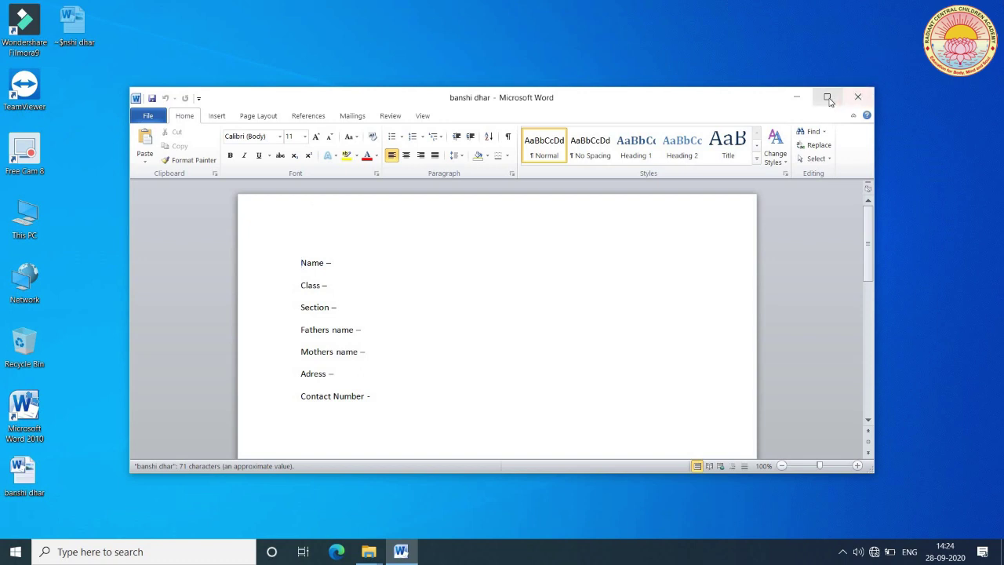
left_click(827, 96)
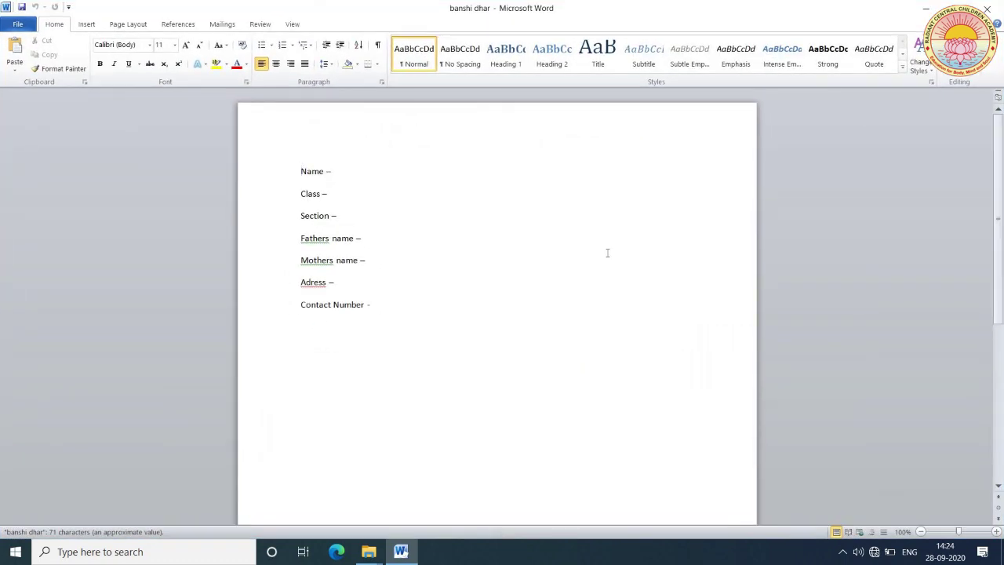